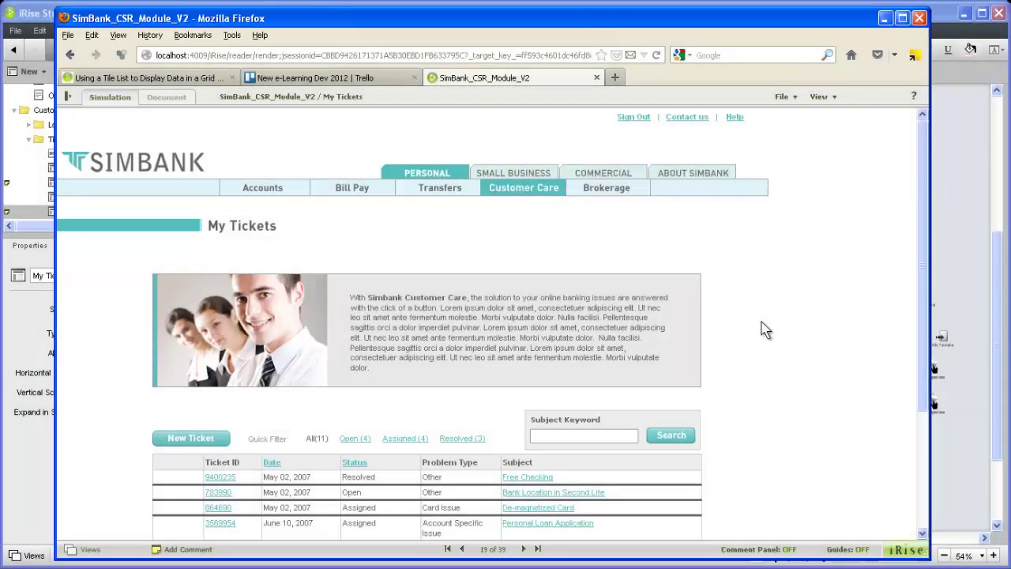
# Filter My Tickets to Open (4), view the Joint Account ticket, then cancel back to the list.
pyautogui.scroll(-4, 764, 330)
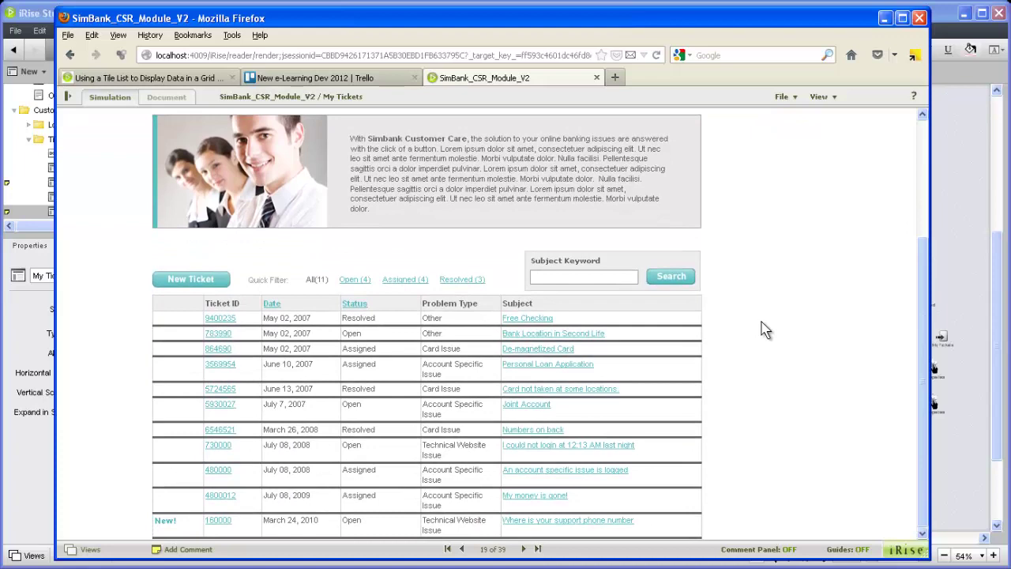
pyautogui.click(356, 281)
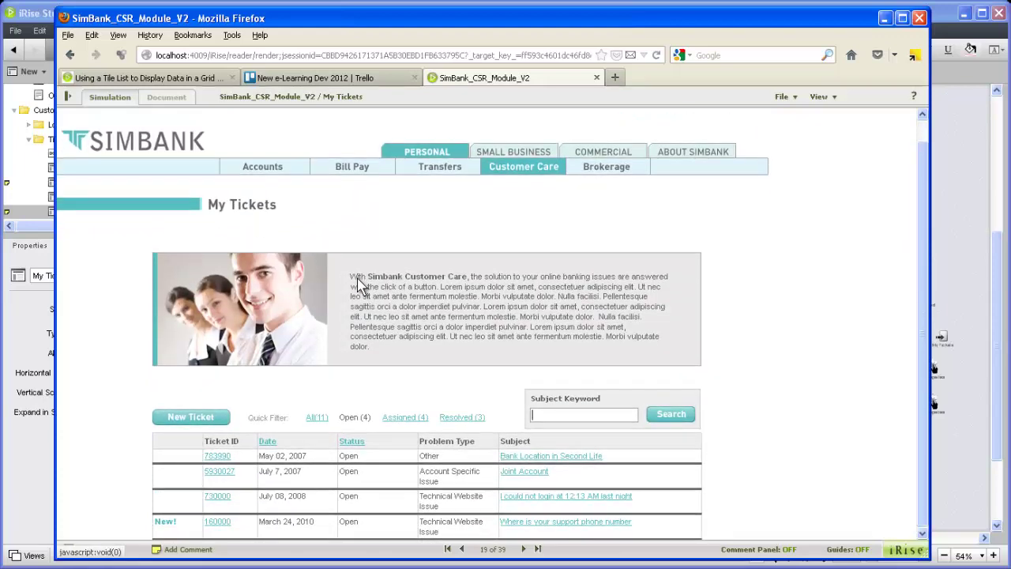
pyautogui.click(219, 472)
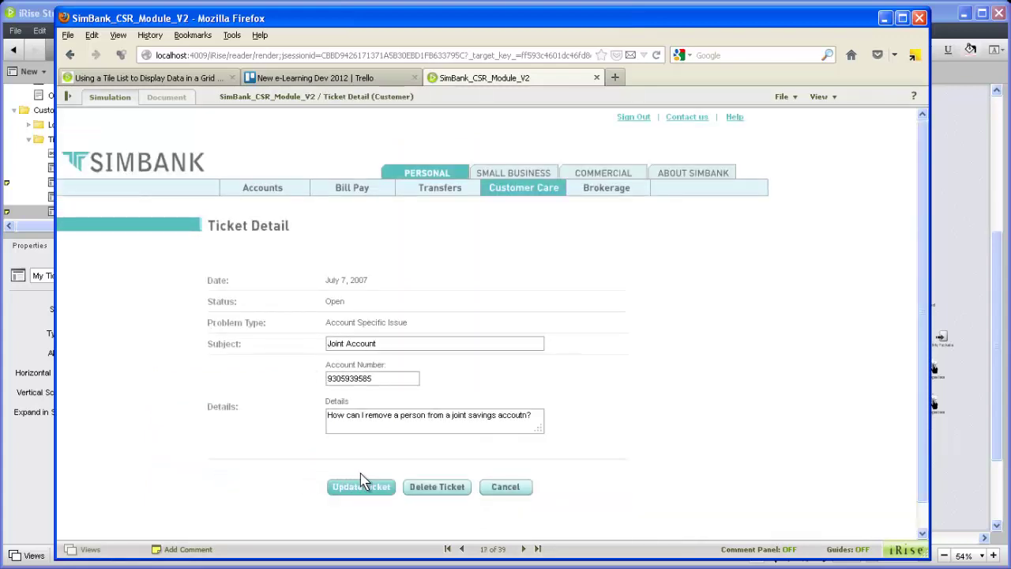
pyautogui.click(503, 487)
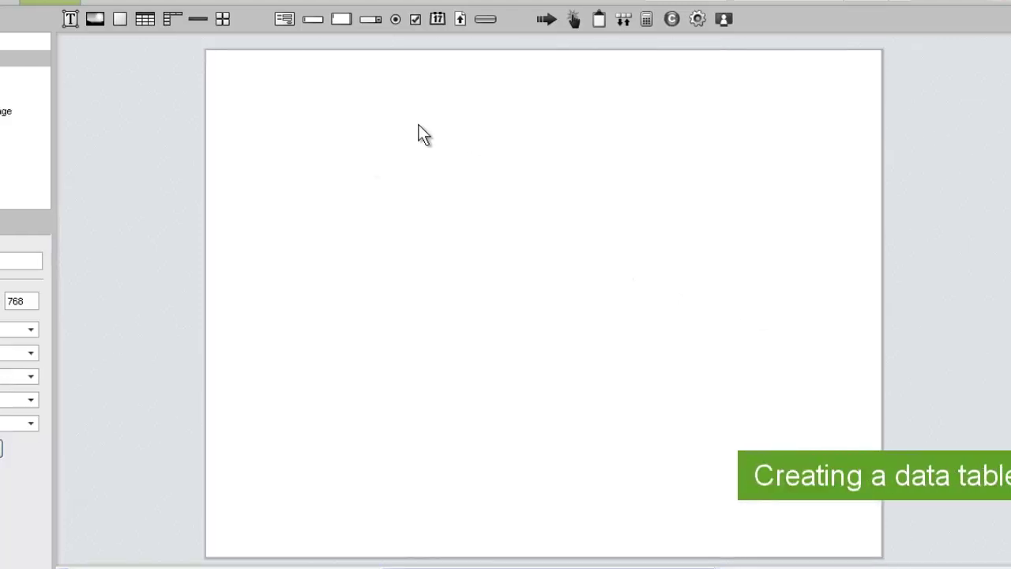
# Place a new table on the blank page as a data table and select its column count.
pyautogui.moveTo(145, 22); pyautogui.dragTo(435, 202)
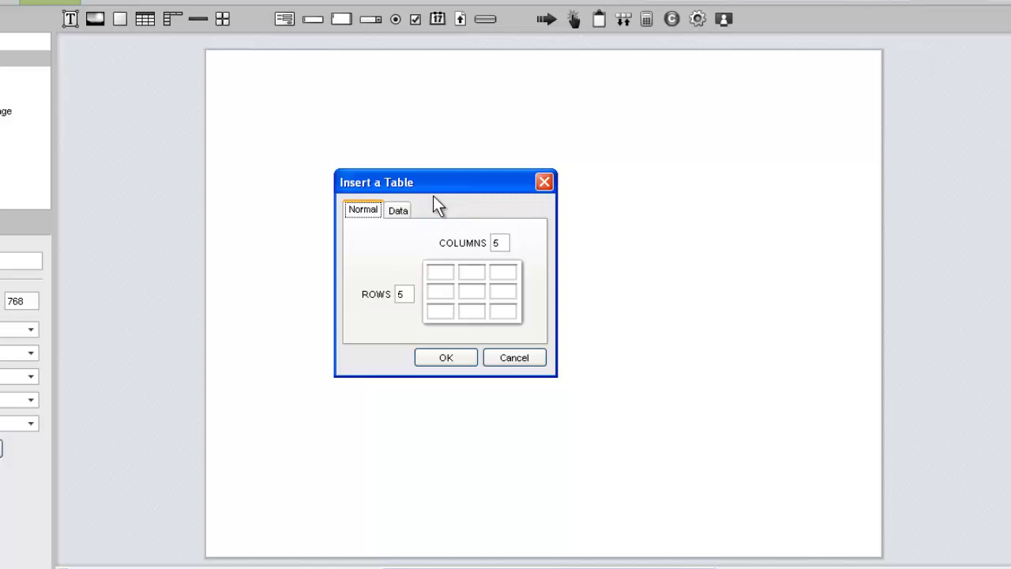
pyautogui.click(398, 210)
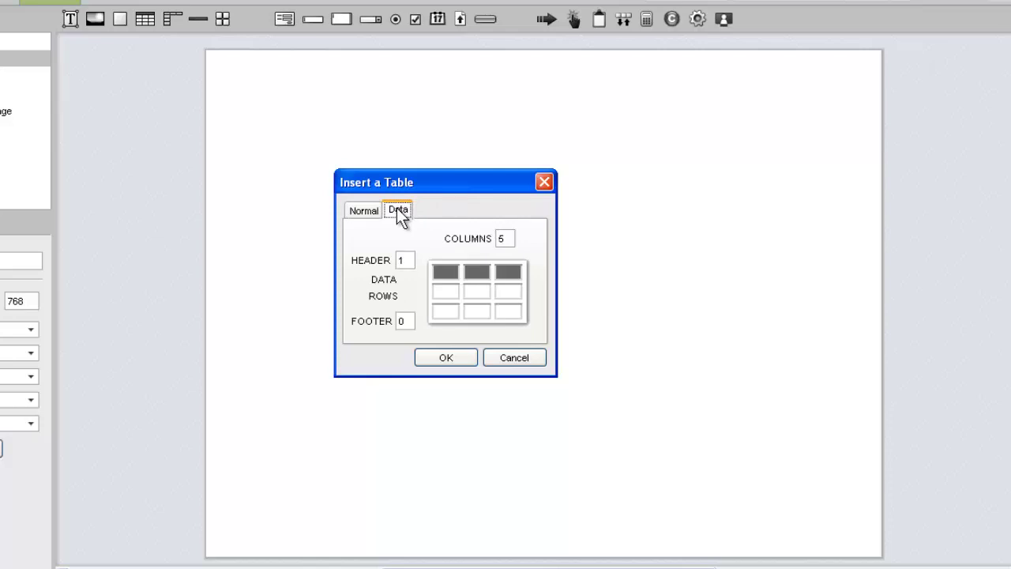
pyautogui.doubleClick(500, 239)
# Set the data table to 3 columns and insert it on the page.
pyautogui.write('3')
pyautogui.click(447, 357)
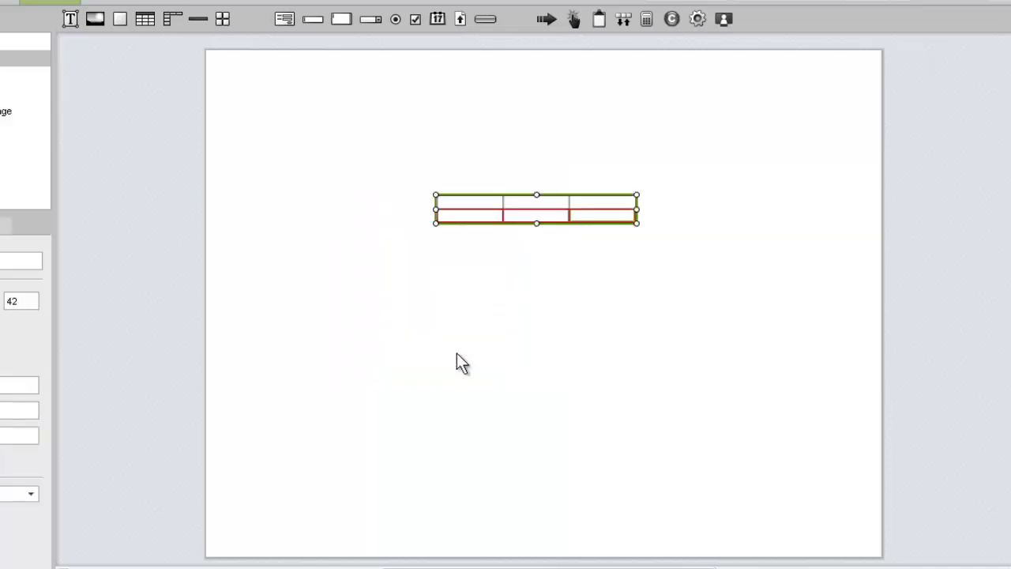
pyautogui.scroll(3, 564, 232)
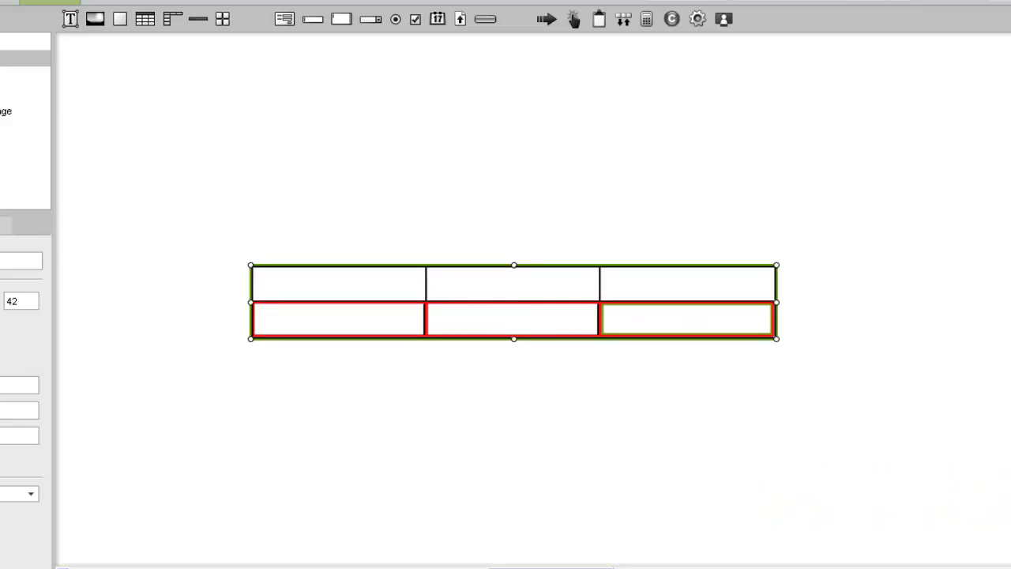
pyautogui.click(378, 331)
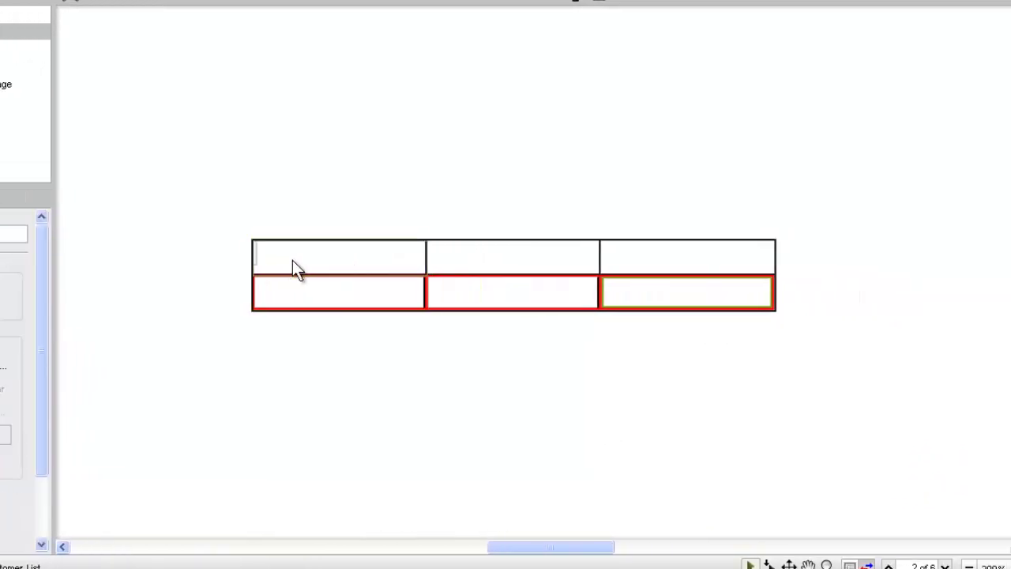
# Label the header cells First Name, Last Name and Phone.
pyautogui.click(402, 269)
pyautogui.write('First N')
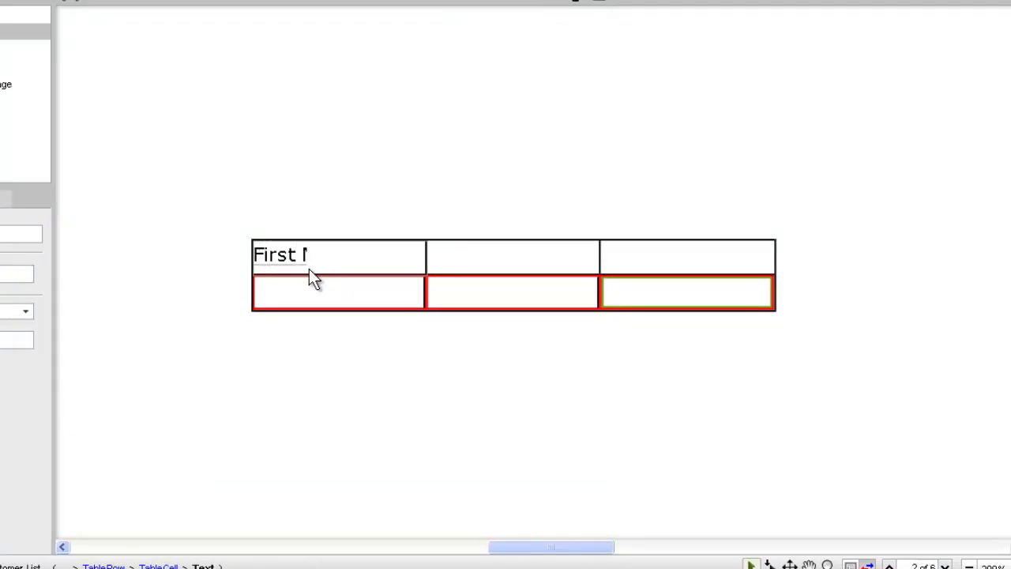
pyautogui.write('ame')
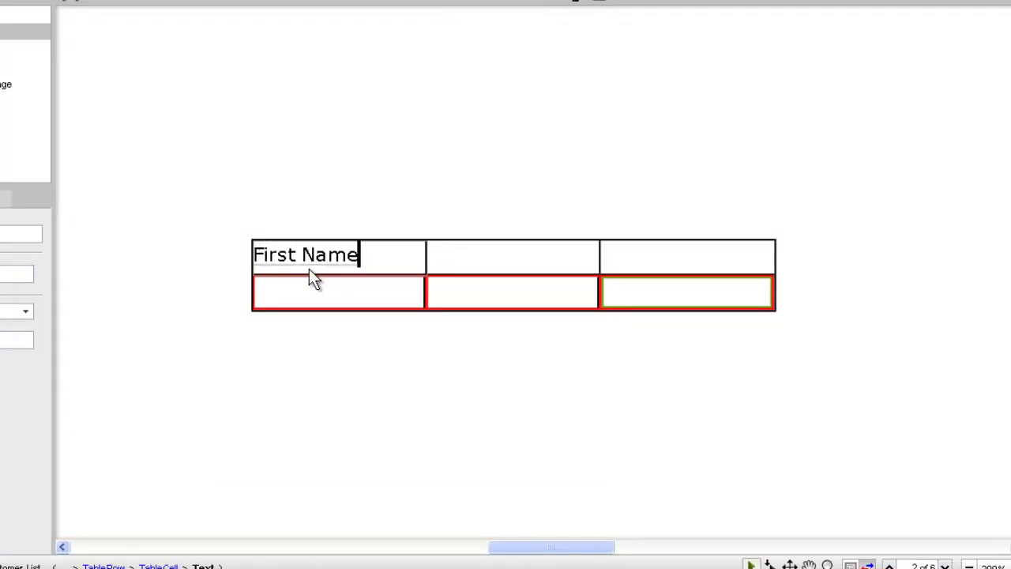
pyautogui.click(445, 262)
pyautogui.write('Last Name')
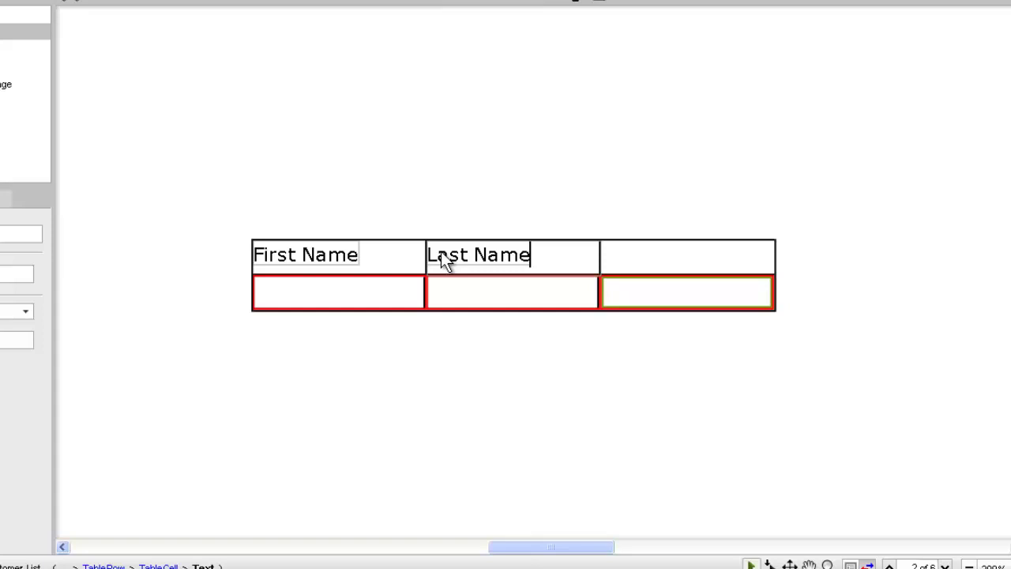
pyautogui.click(655, 258)
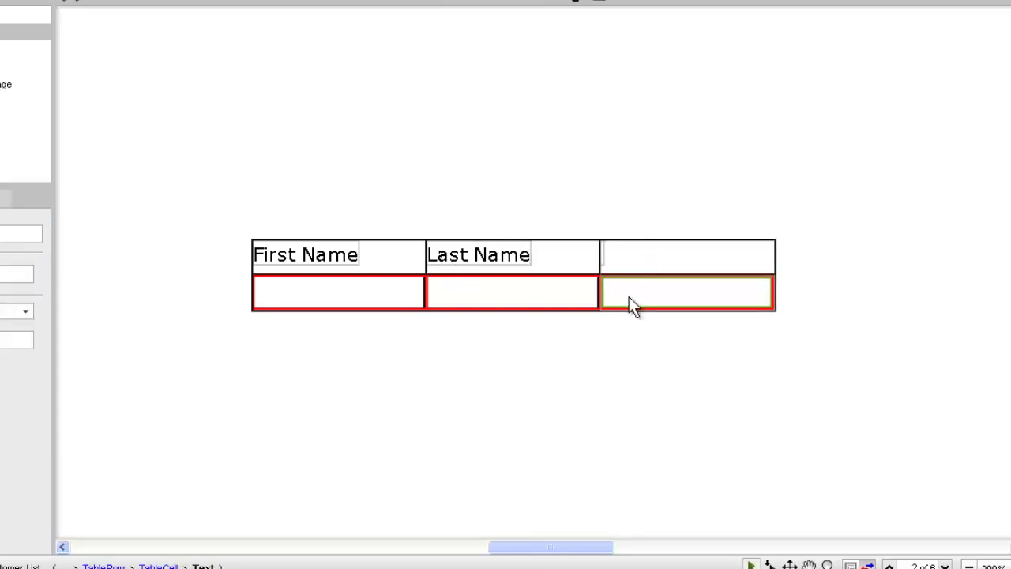
pyautogui.write('Phone')
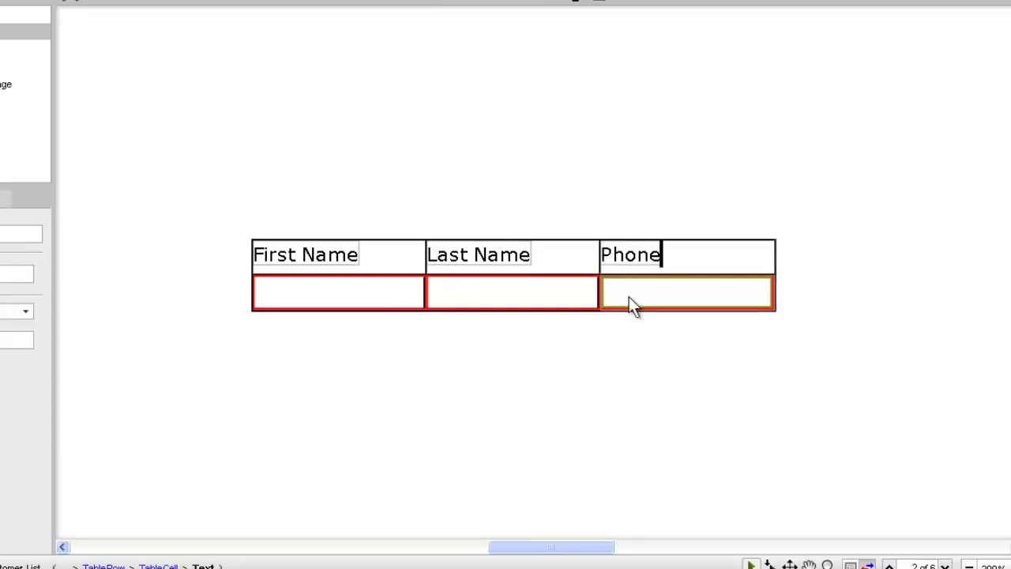
# Make the table's header text bold with a light grey fill.
pyautogui.click(244, 260)
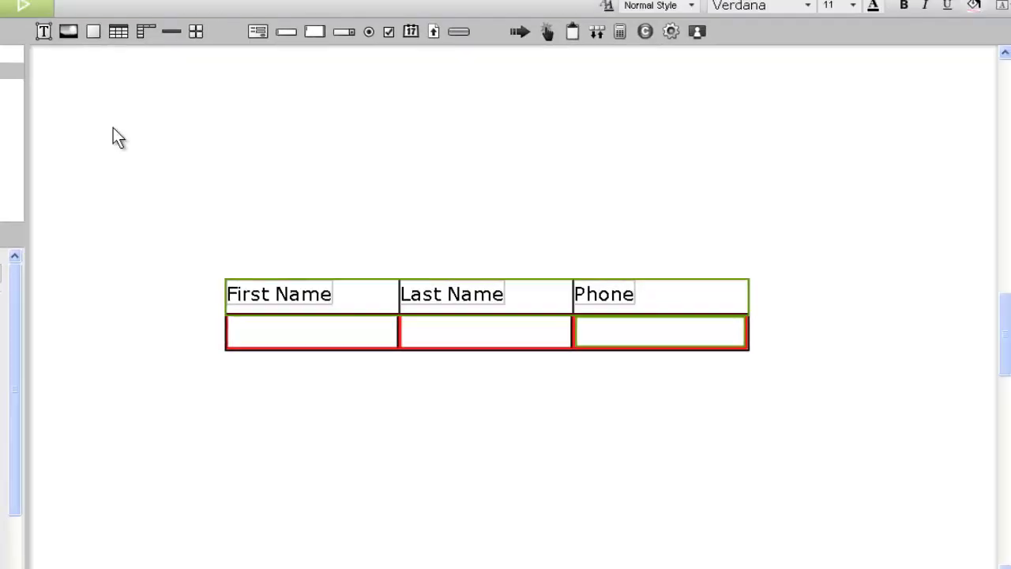
pyautogui.click(904, 6)
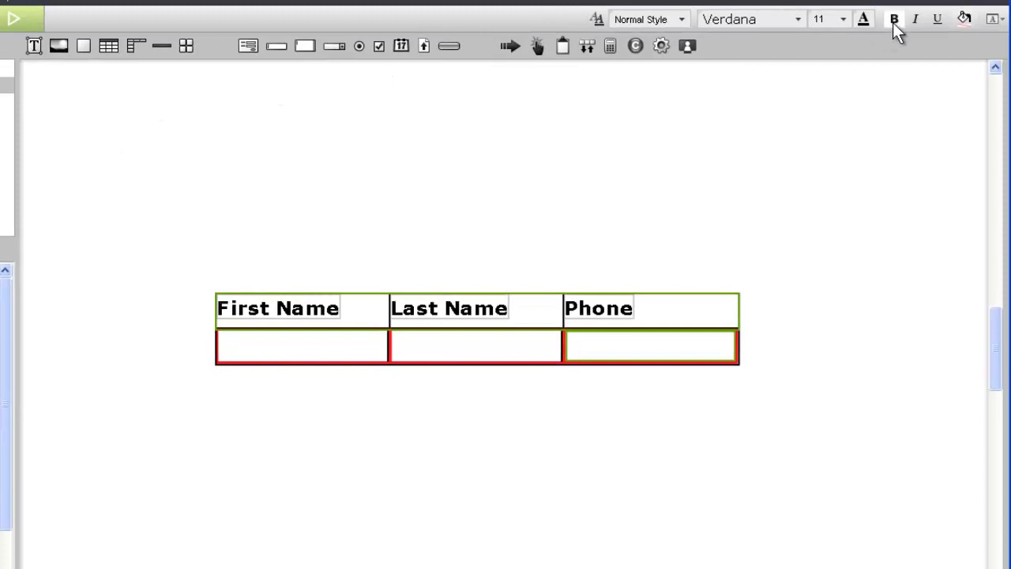
pyautogui.click(958, 21)
pyautogui.click(969, 117)
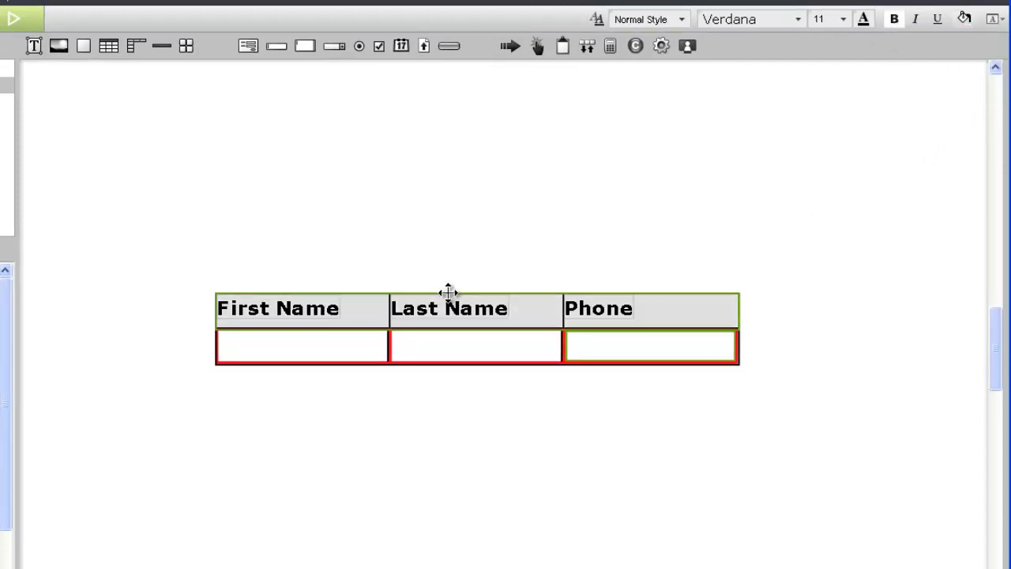
# Enter [Firstname], [Lastname] and [Phone] into the three data-row cells.
pyautogui.click(237, 343)
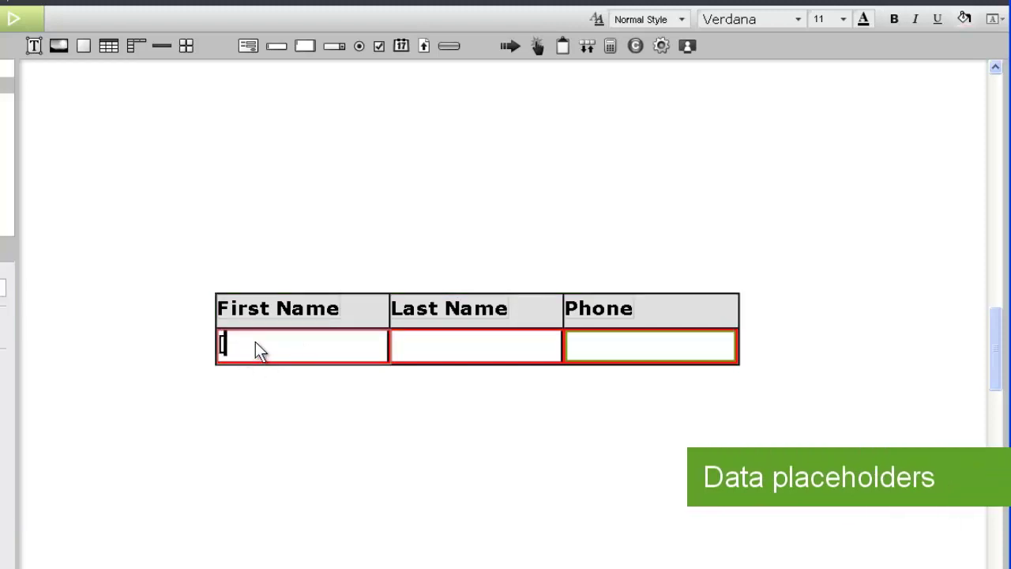
pyautogui.write('[Firstname]')
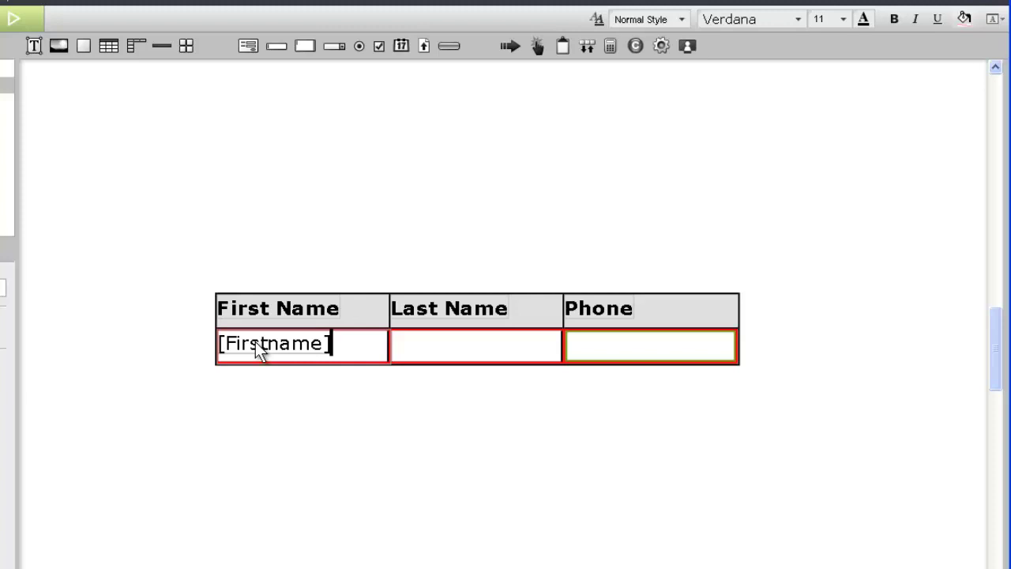
pyautogui.click(415, 341)
pyautogui.write('[Las')
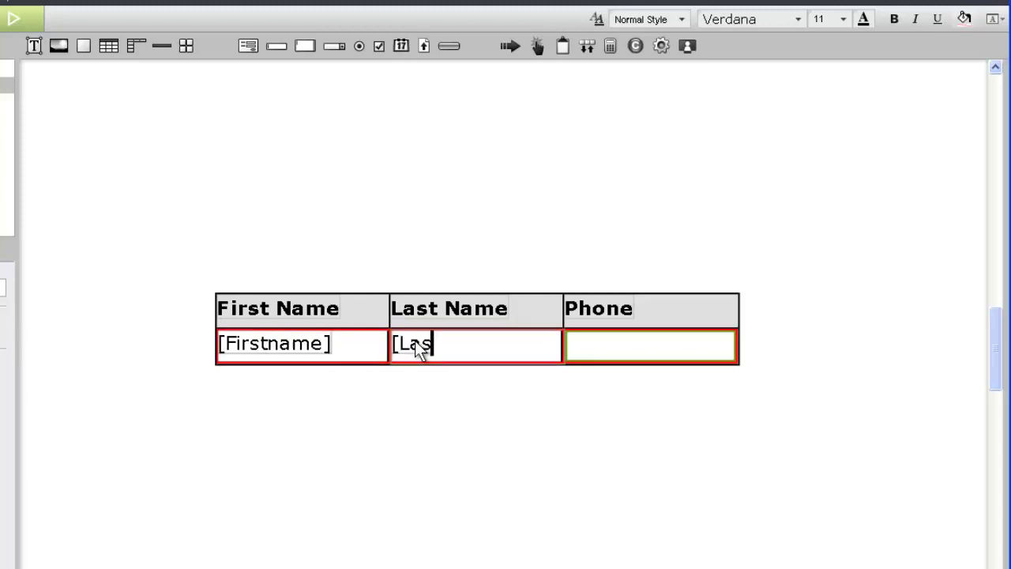
pyautogui.write('tname]')
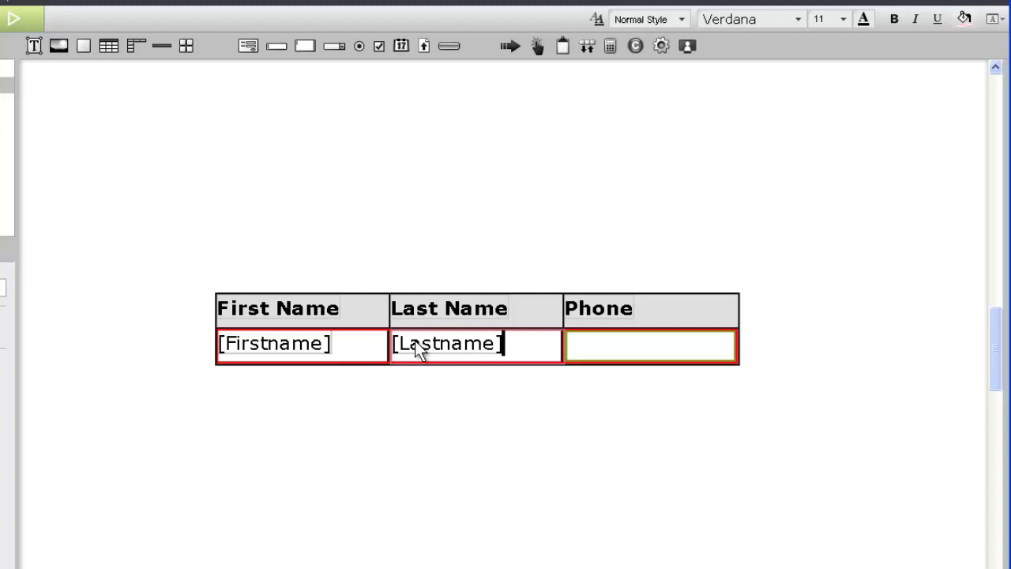
pyautogui.click(580, 333)
pyautogui.write('[Phone]')
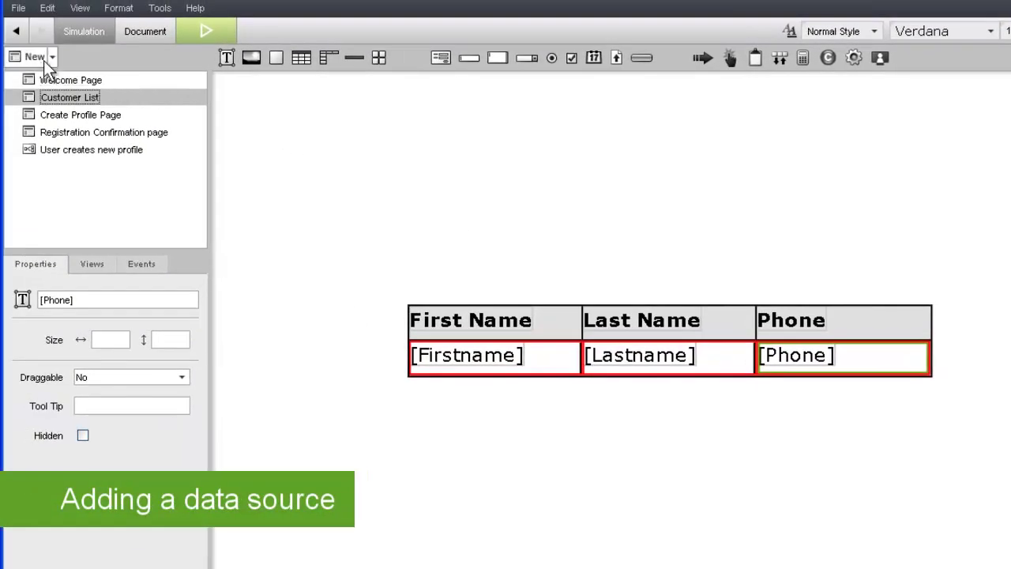
# Create a new datasheet named CUSTOMERS.
pyautogui.click(52, 59)
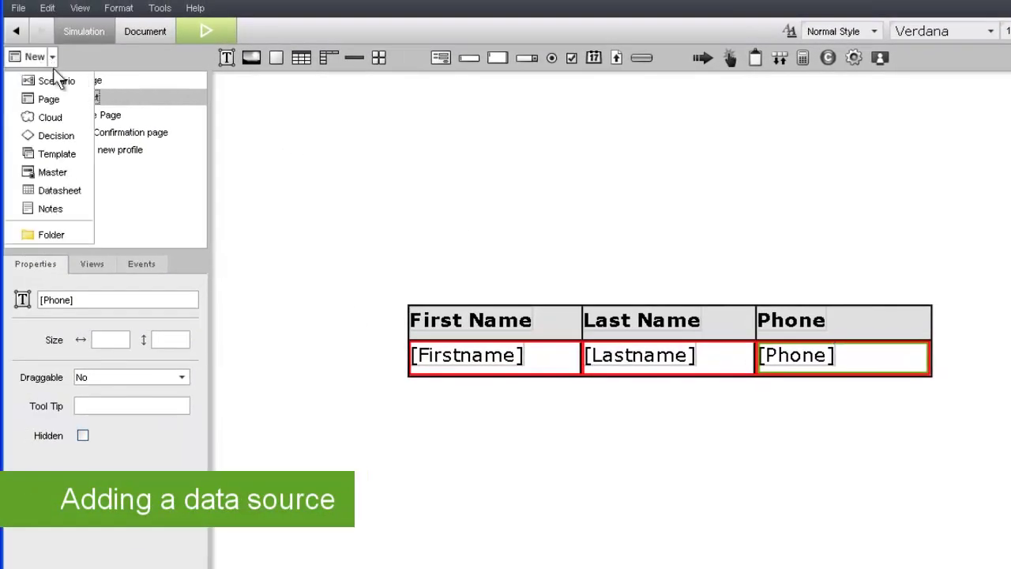
pyautogui.click(51, 190)
pyautogui.write('CUSTOMERS')
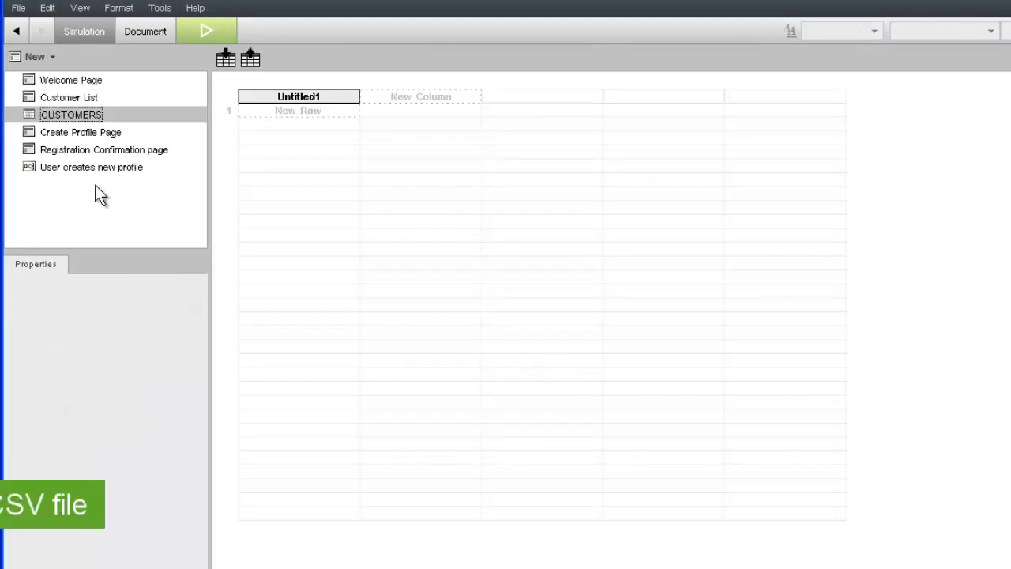
# Import the Person.csv records into the CUSTOMERS datasheet.
pyautogui.click(226, 59)
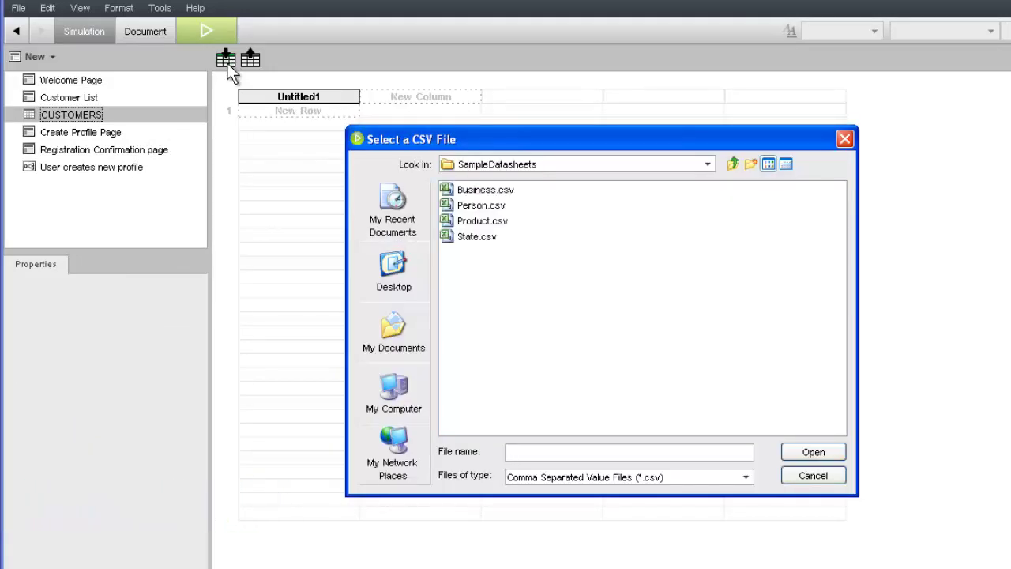
pyautogui.click(472, 205)
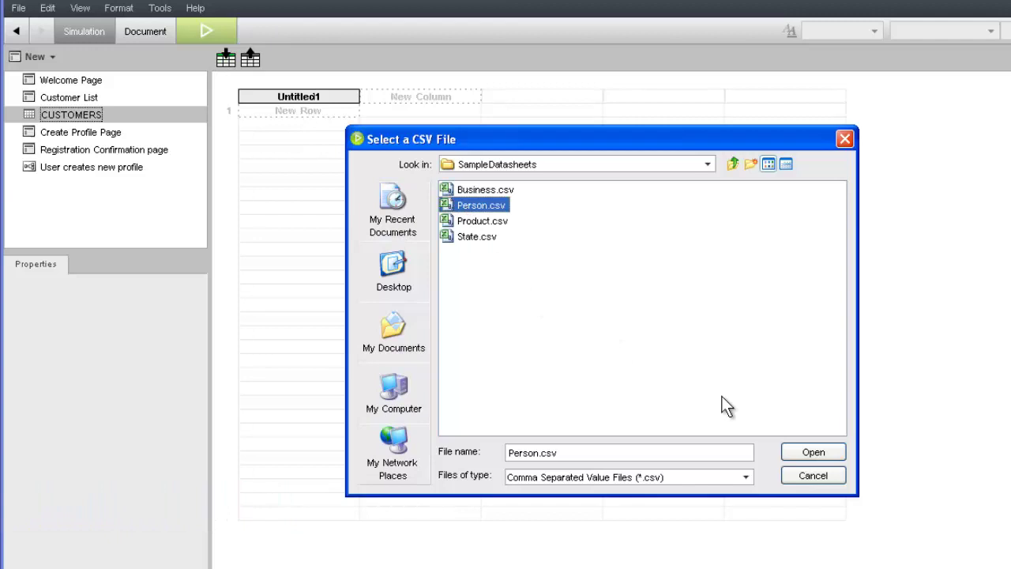
pyautogui.click(812, 452)
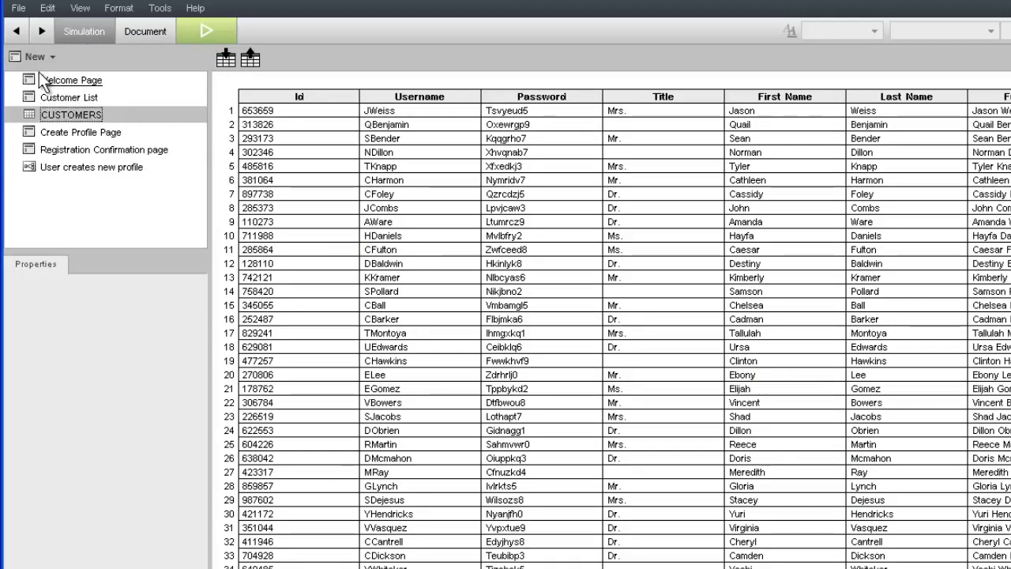
# Return to Customer List and drop CUSTOMERS onto it as a Get CUSTOMERS action.
pyautogui.click(14, 36)
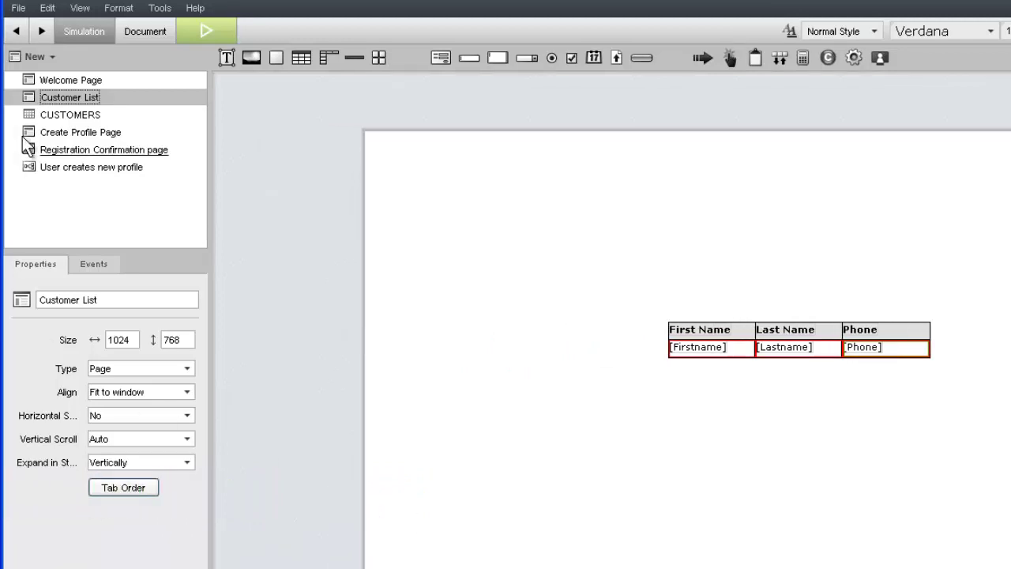
pyautogui.moveTo(59, 115); pyautogui.dragTo(292, 271)
pyautogui.click(330, 413)
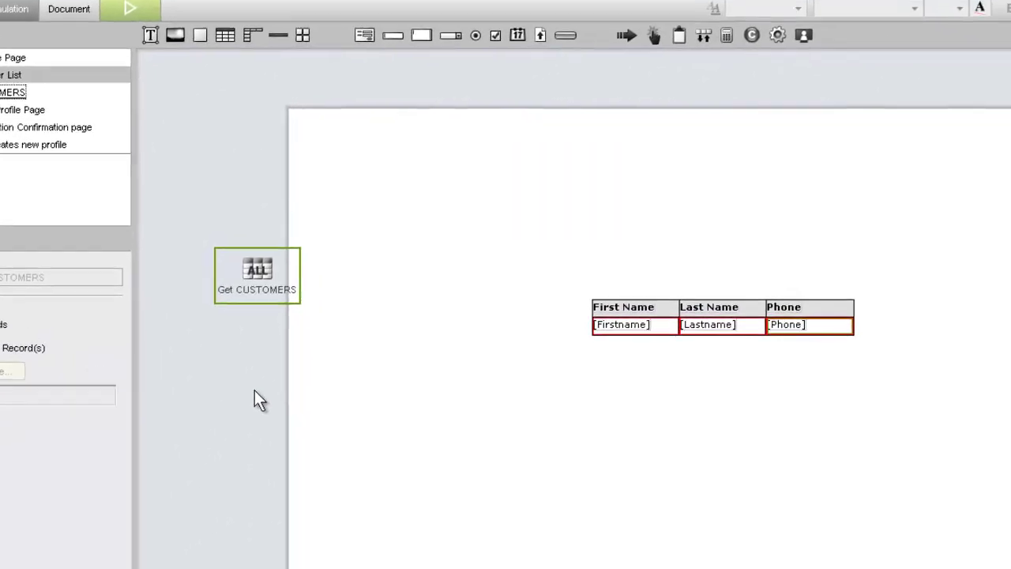
pyautogui.moveTo(179, 255); pyautogui.dragTo(531, 308)
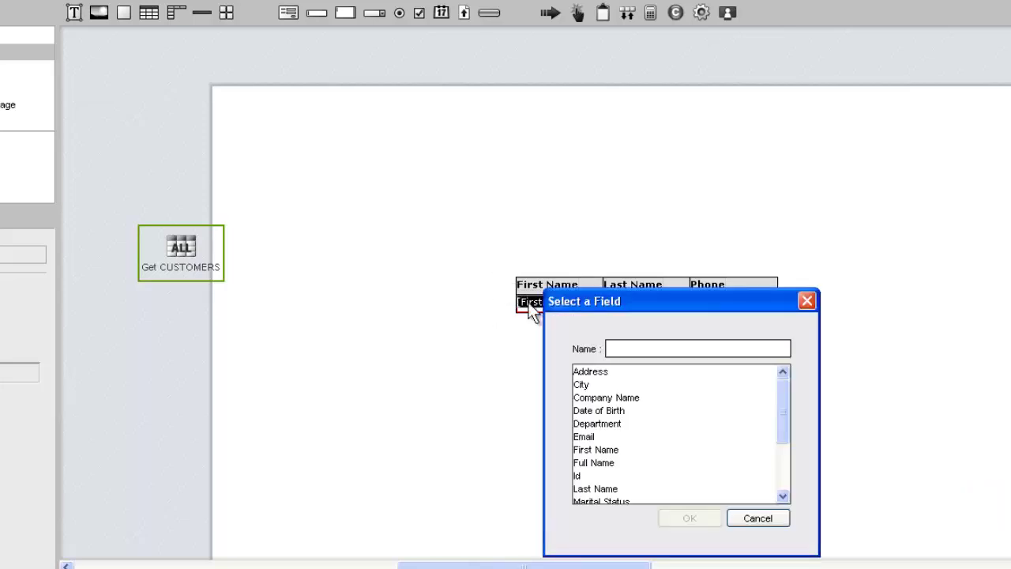
pyautogui.click(609, 449)
pyautogui.click(689, 518)
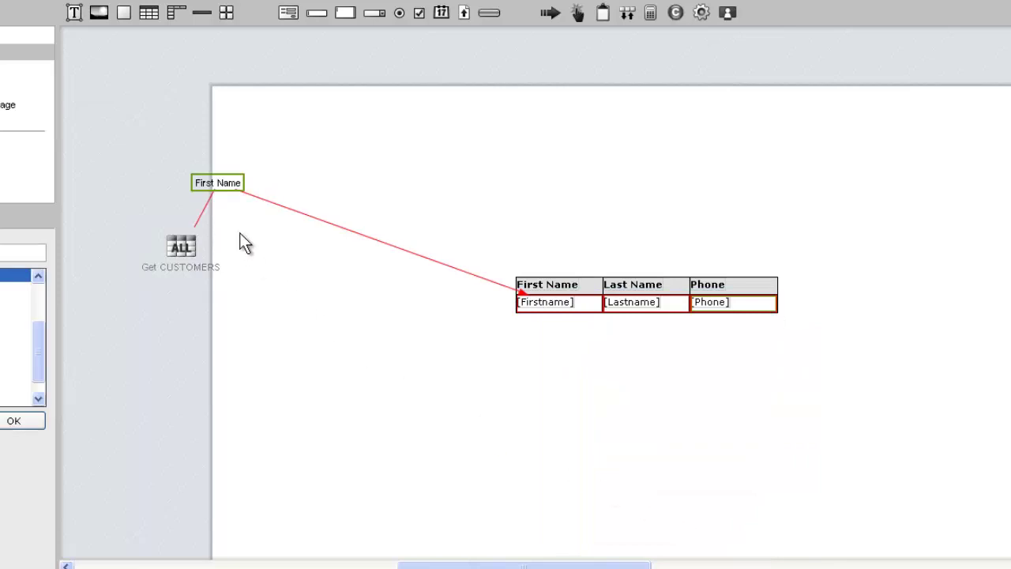
pyautogui.rightClick(216, 184)
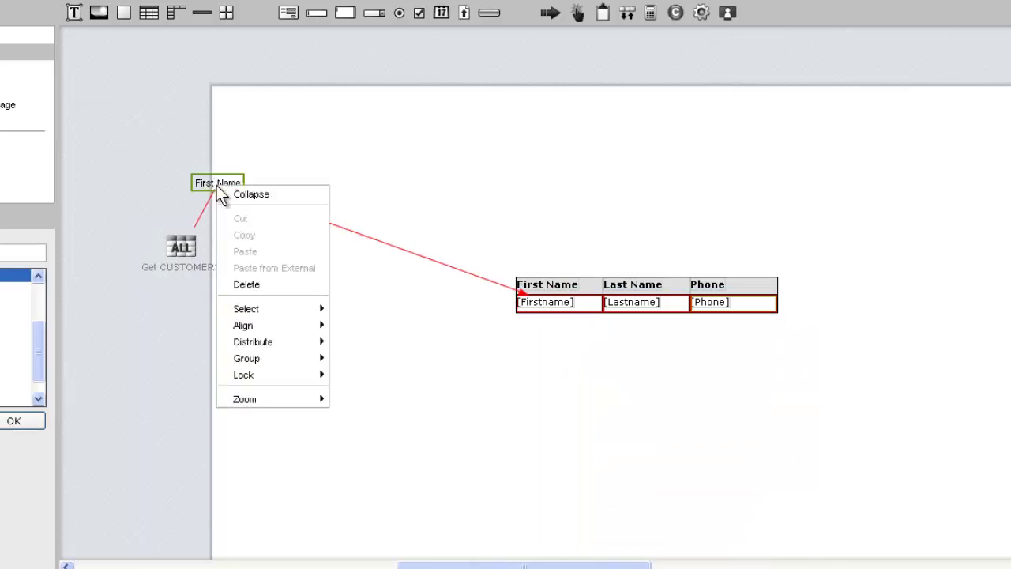
pyautogui.click(260, 286)
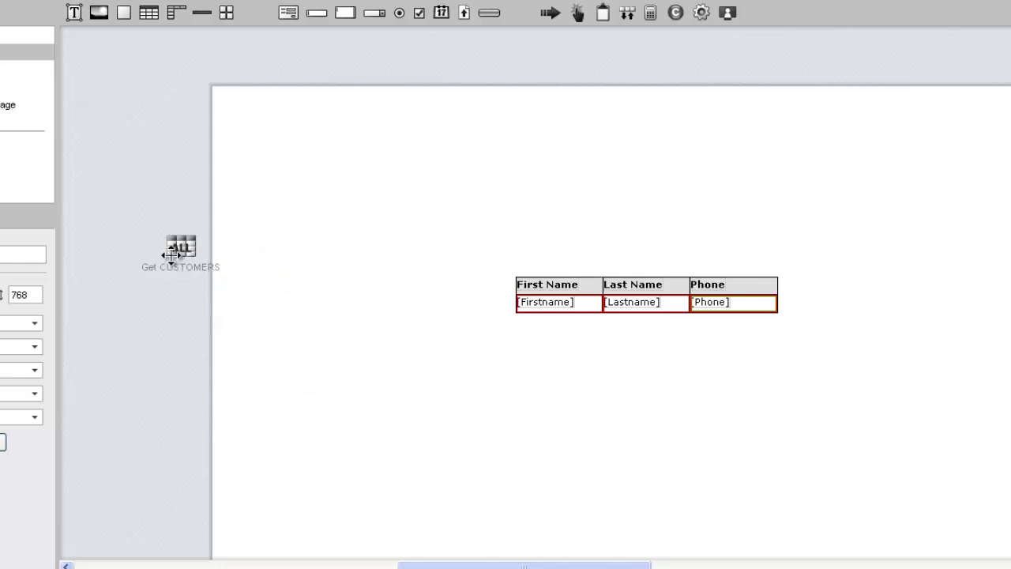
pyautogui.moveTo(177, 248); pyautogui.dragTo(518, 307)
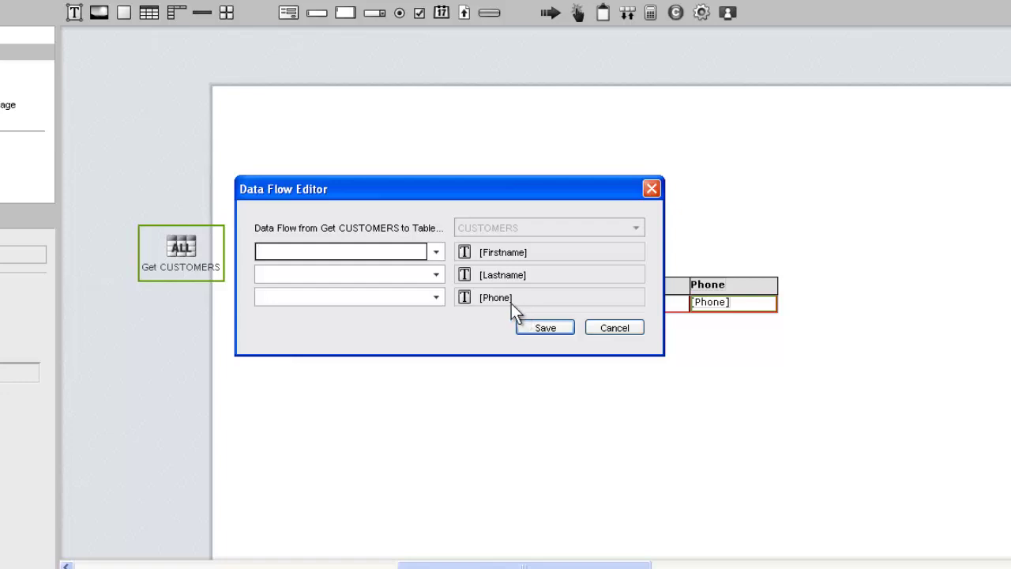
# Map First Name, Last Name and Phone to the Firstname, Lastname and Phone cells and save.
pyautogui.click(433, 251)
pyautogui.click(361, 347)
pyautogui.click(436, 274)
pyautogui.scroll(-1, 428, 319)
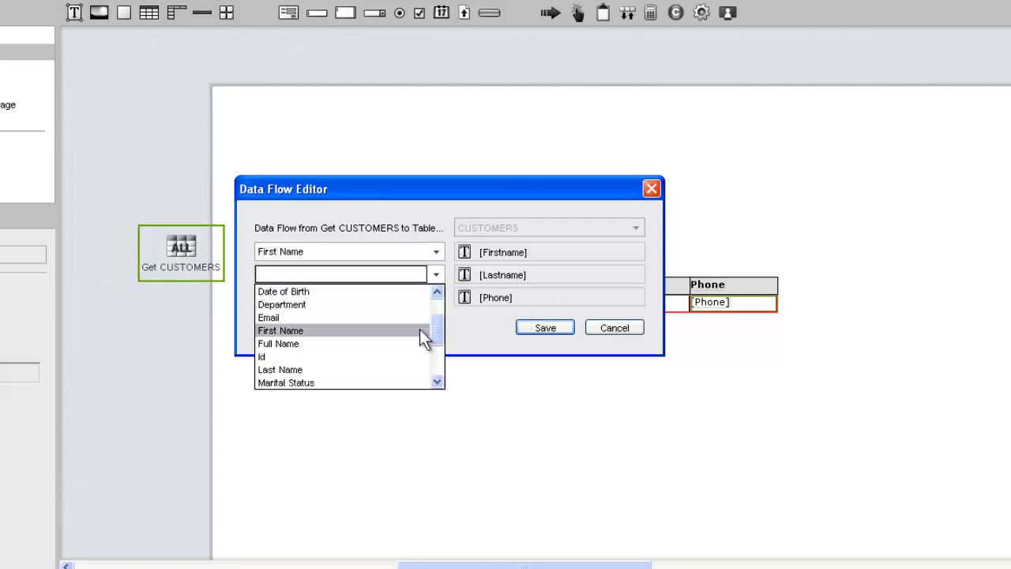
pyautogui.click(383, 367)
pyautogui.click(436, 296)
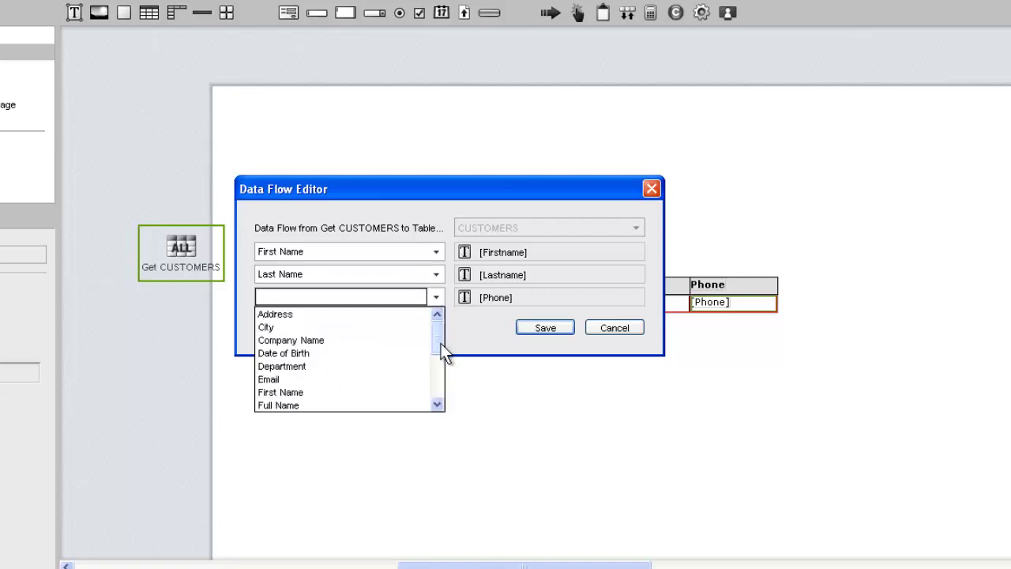
pyautogui.moveTo(441, 350); pyautogui.dragTo(439, 370)
pyautogui.click(381, 392)
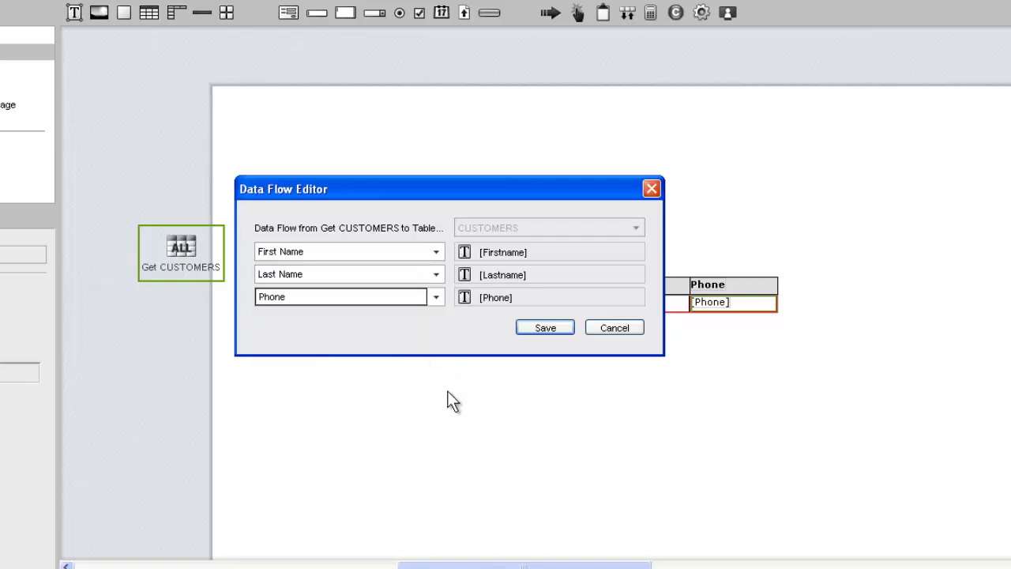
pyautogui.click(529, 327)
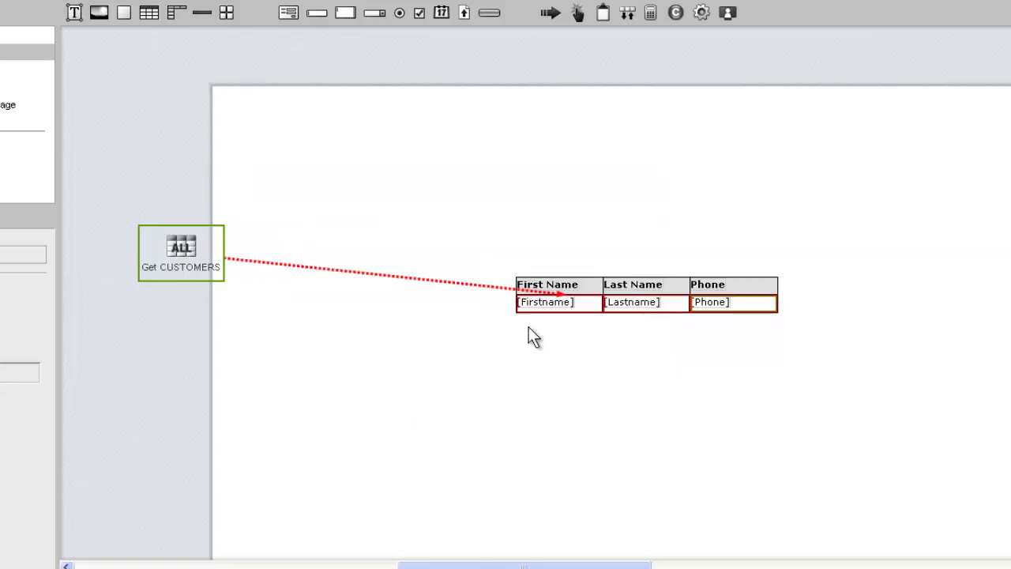
# Expand the data-flow link into its field mappings, then collapse it back.
pyautogui.rightClick(387, 278)
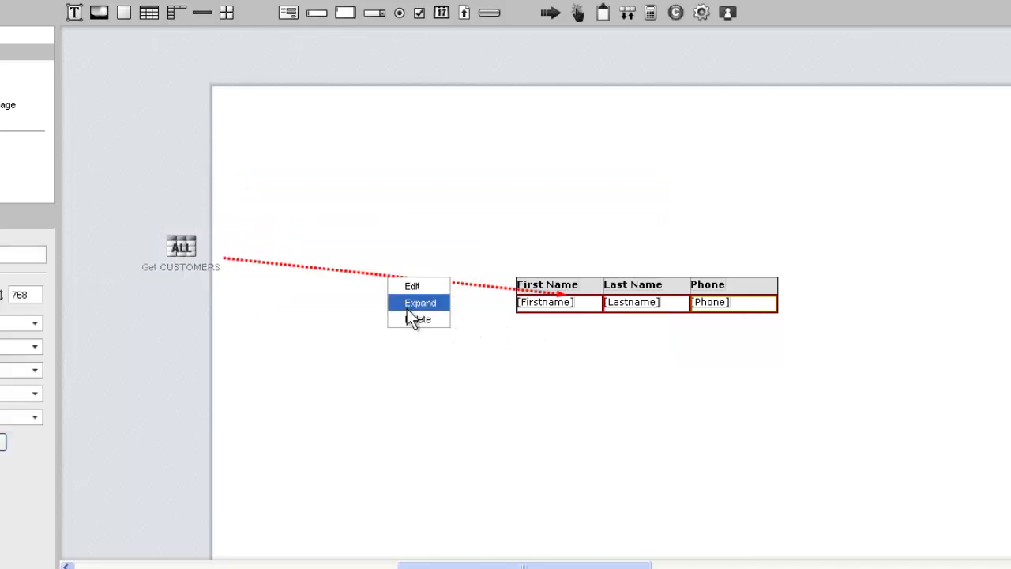
pyautogui.click(406, 308)
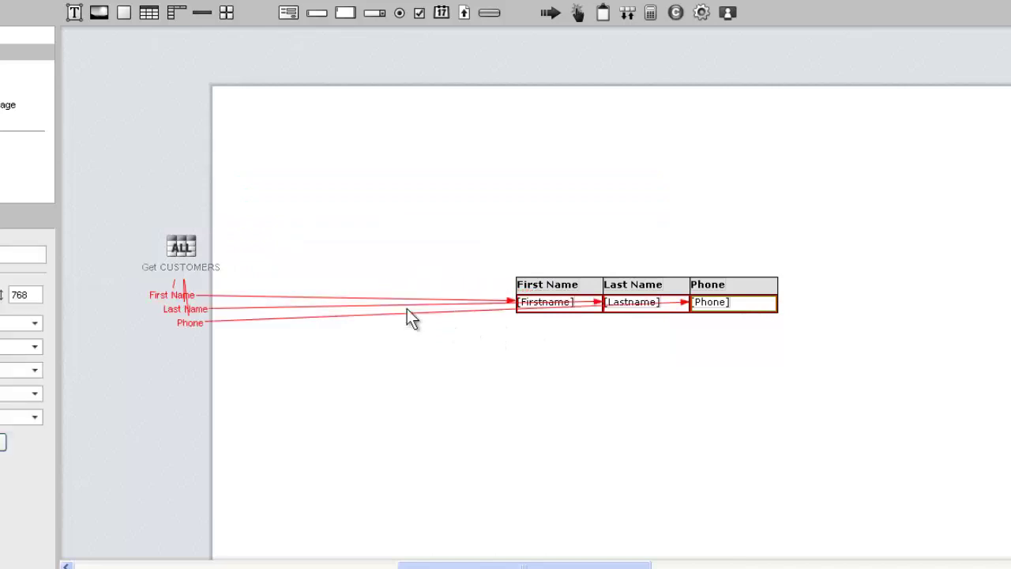
pyautogui.click(202, 326)
pyautogui.rightClick(193, 324)
pyautogui.click(203, 332)
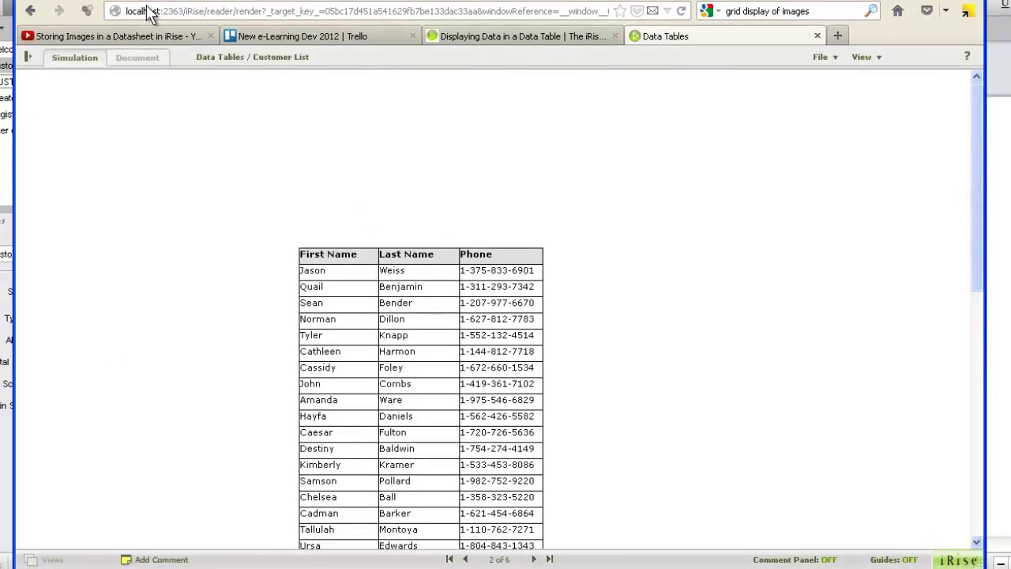
# Scroll down the running Customer List page to view the populated customer rows.
pyautogui.scroll(-1, 698, 338)
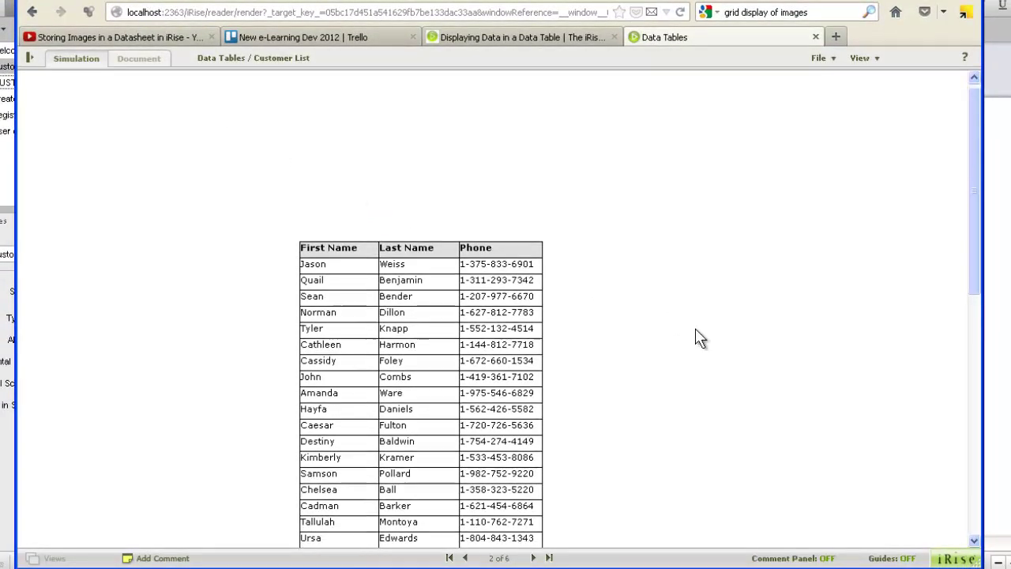
pyautogui.scroll(-4, 698, 338)
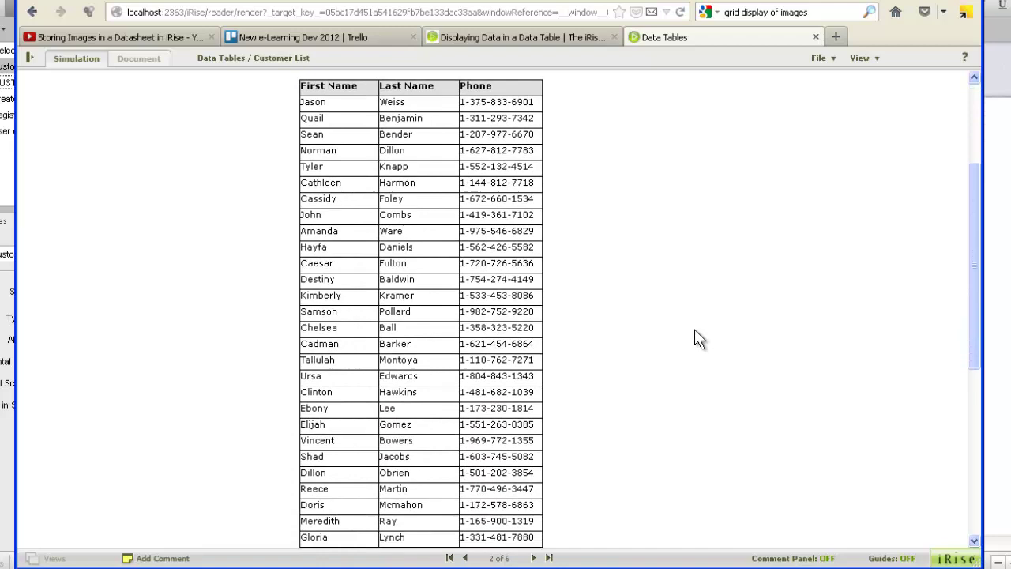